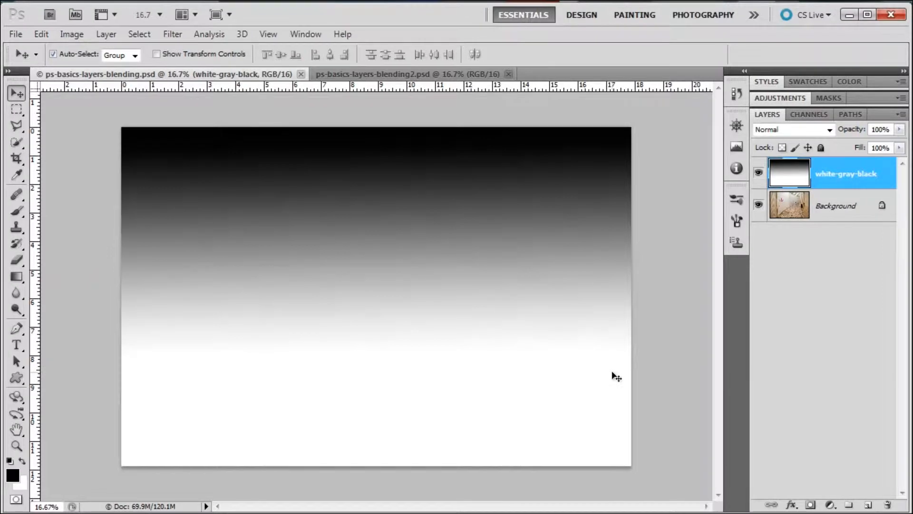
left_click(830, 130)
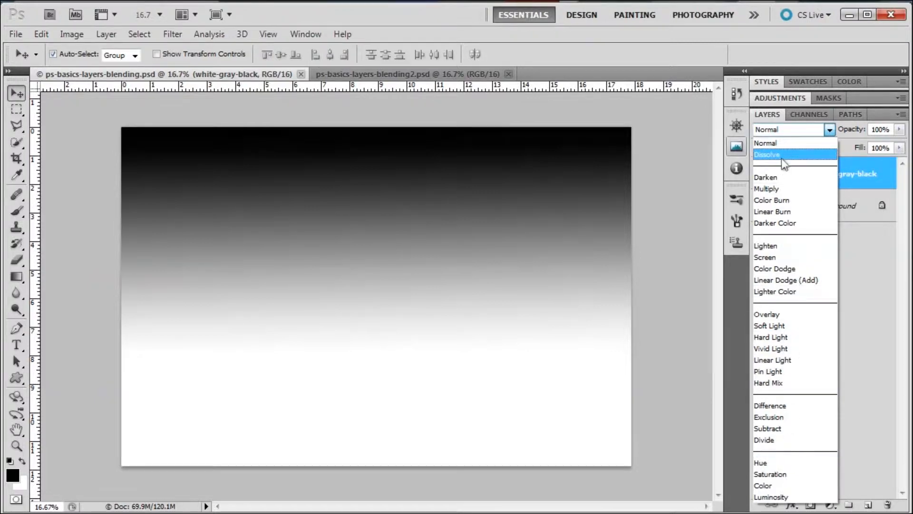
left_click(614, 113)
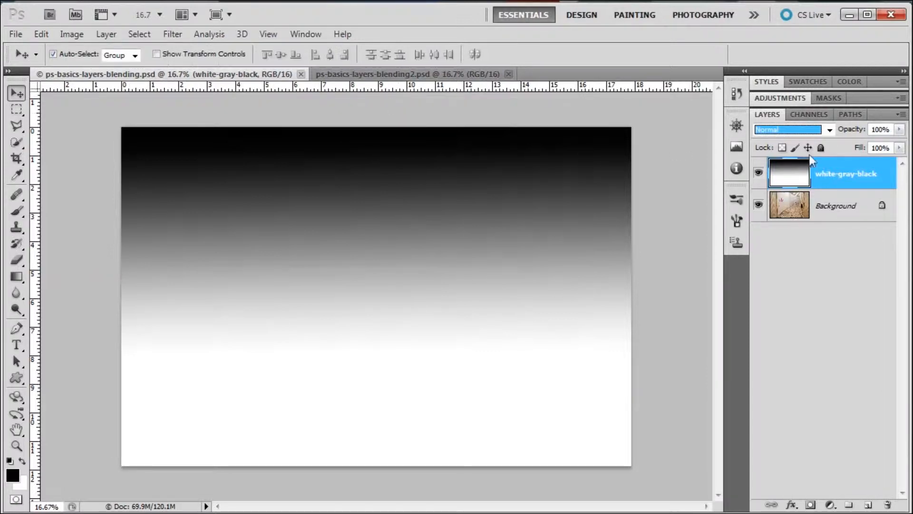
left_click(829, 132)
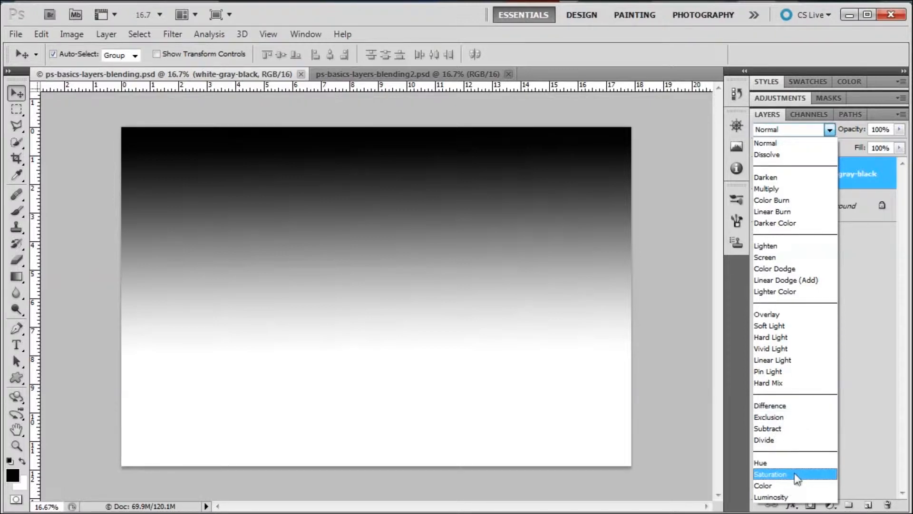
left_click(766, 143)
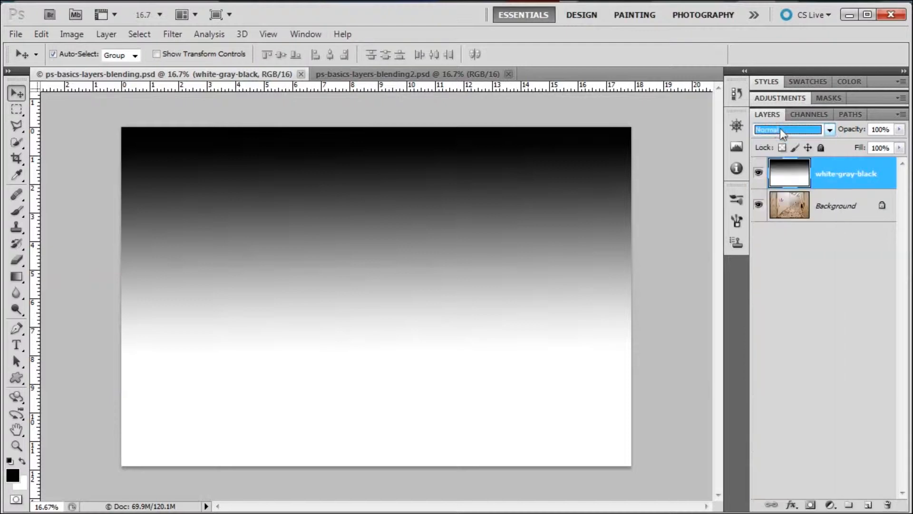
Set the white-gray-black layer's blend mode to Multiply and compare the image with the layer hidden, shown and at varying opacity.
left_click(829, 131)
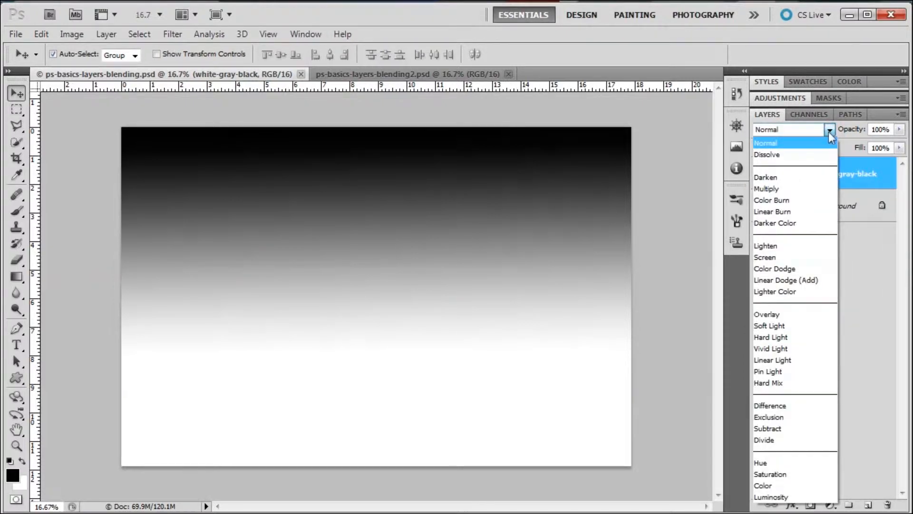
left_click(794, 189)
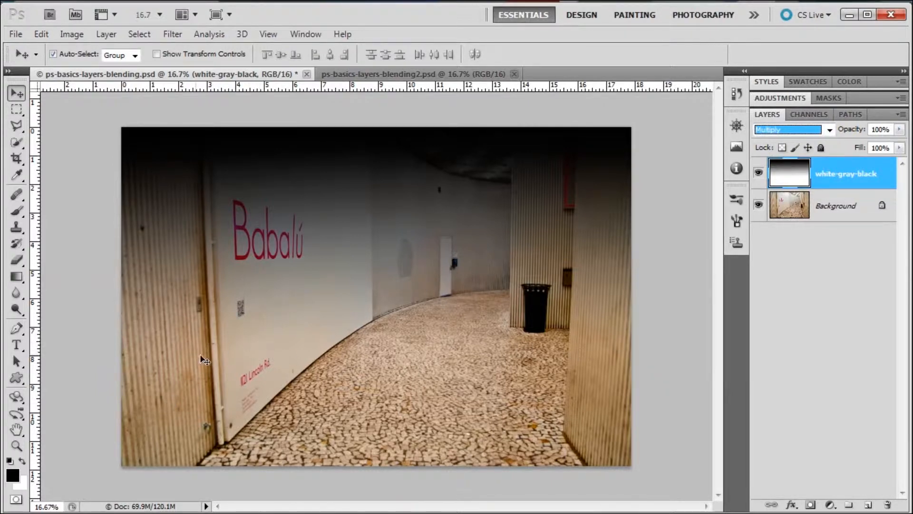
left_click(760, 173)
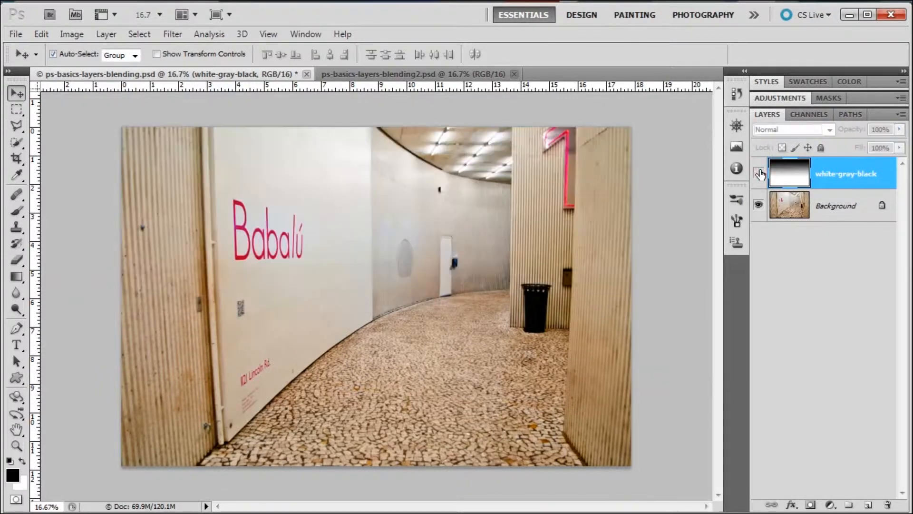
left_click(759, 173)
left_click(760, 173)
left_click(759, 173)
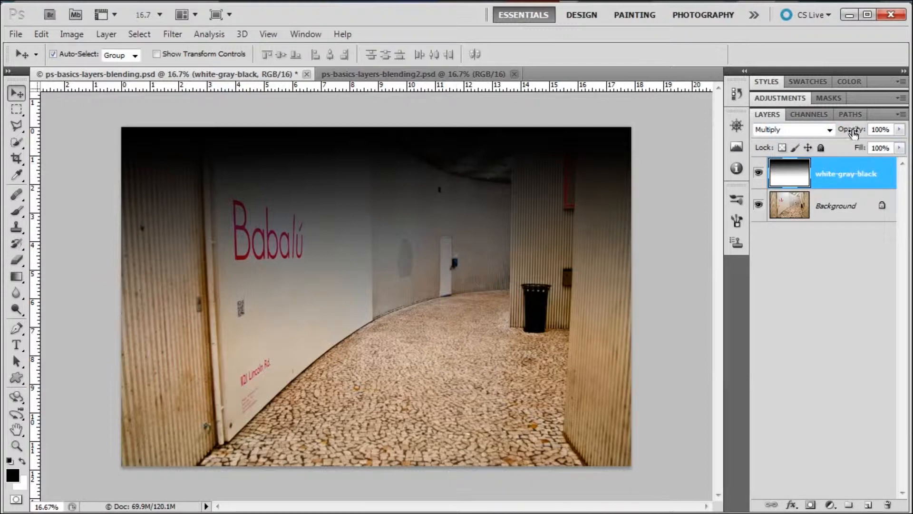
left_click_drag(853, 133, 905, 137)
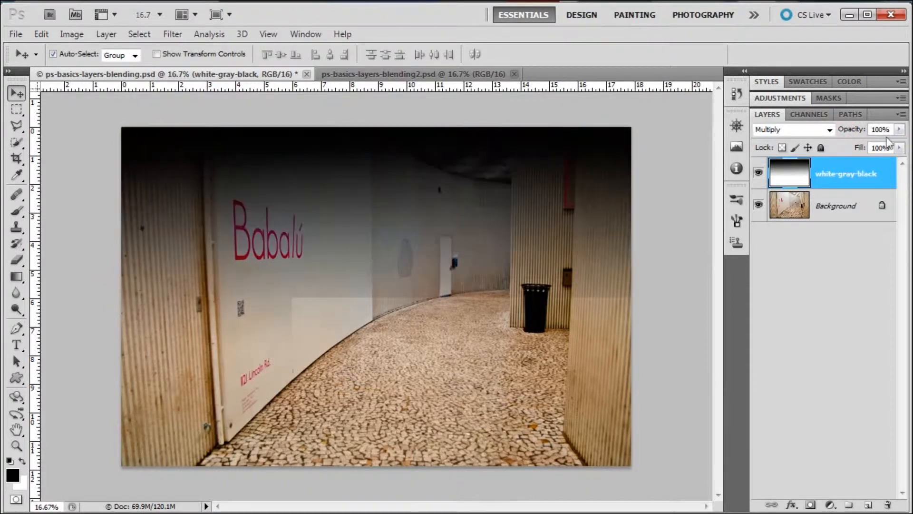
Switch the white-gray-black layer to Screen blending and vary its opacity, ending at 100%.
left_click(829, 129)
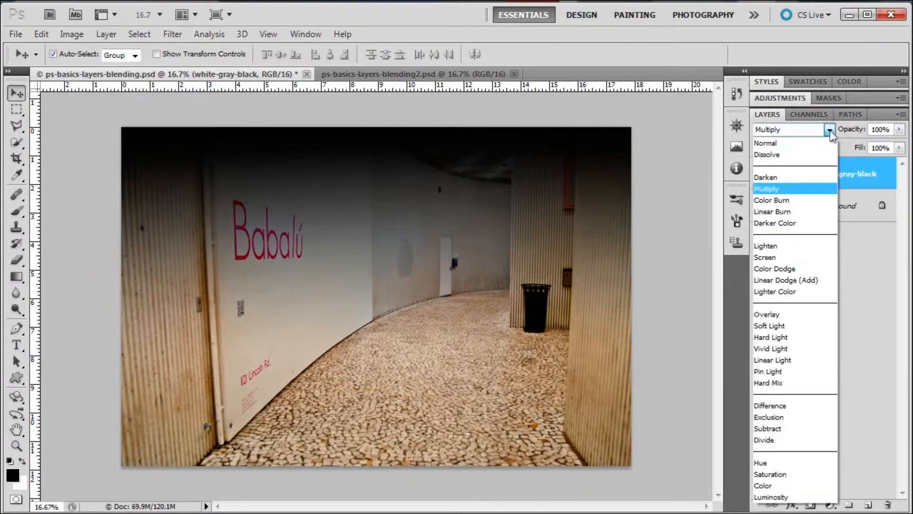
left_click(786, 254)
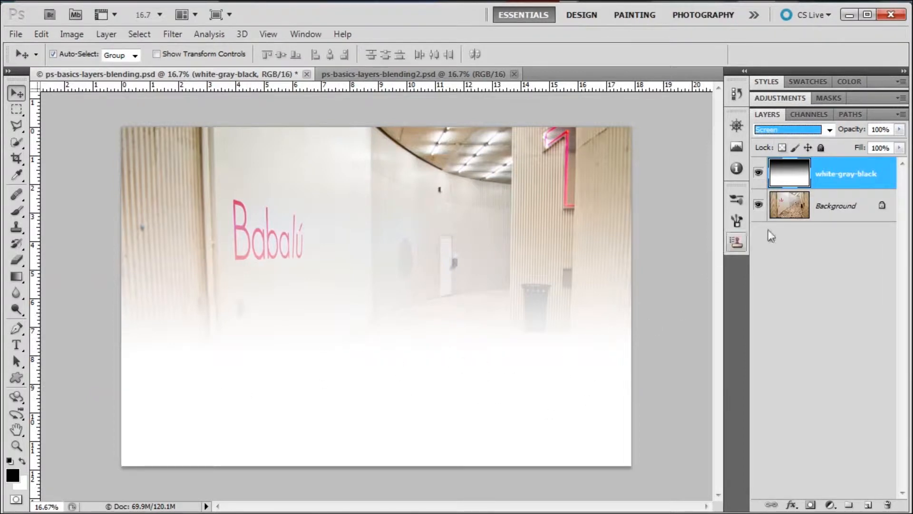
left_click_drag(855, 131, 883, 136)
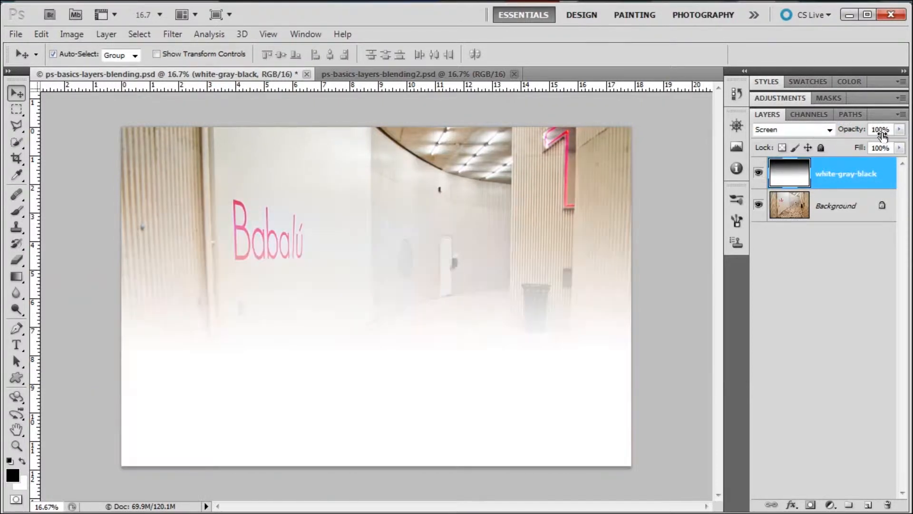
Change the white-gray-black layer's blend mode to Overlay and try different opacities, ending at 100%.
left_click(829, 130)
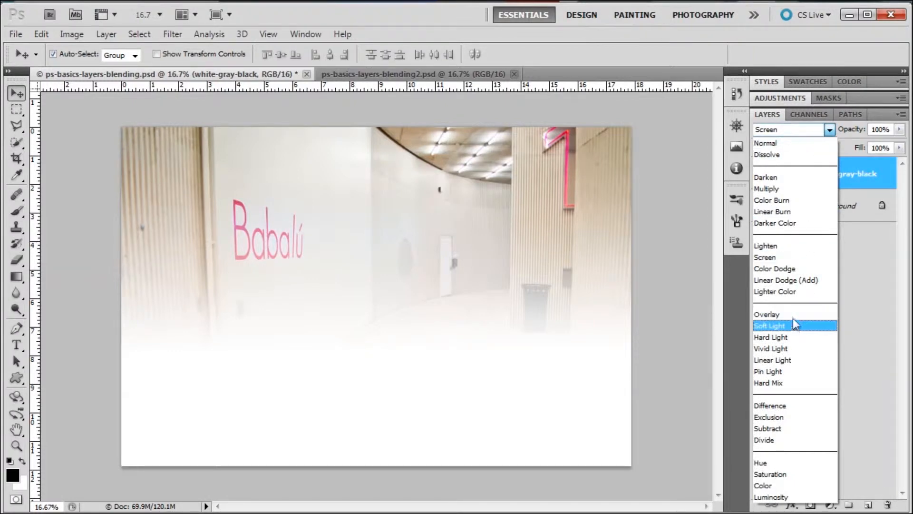
left_click(793, 315)
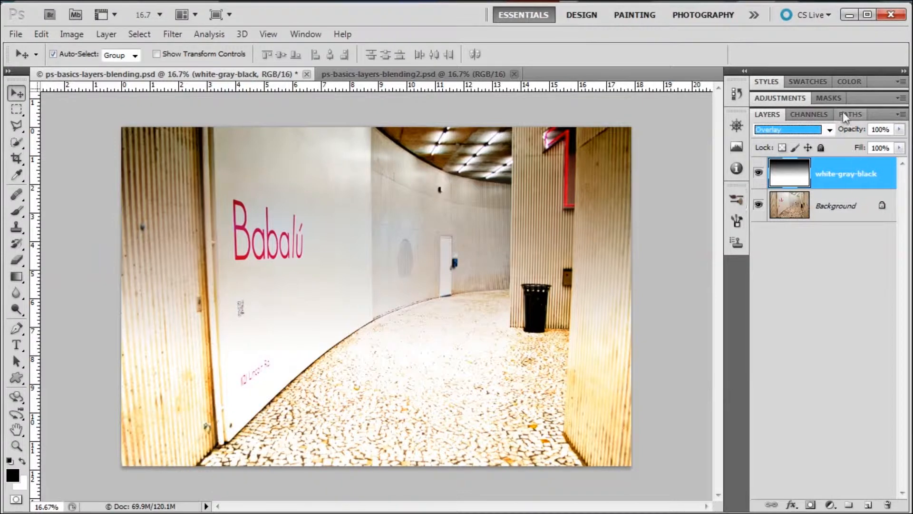
mouse_move(850, 130)
left_mouse_down()
mouse_move(839, 134)
mouse_move(851, 133)
left_mouse_up()
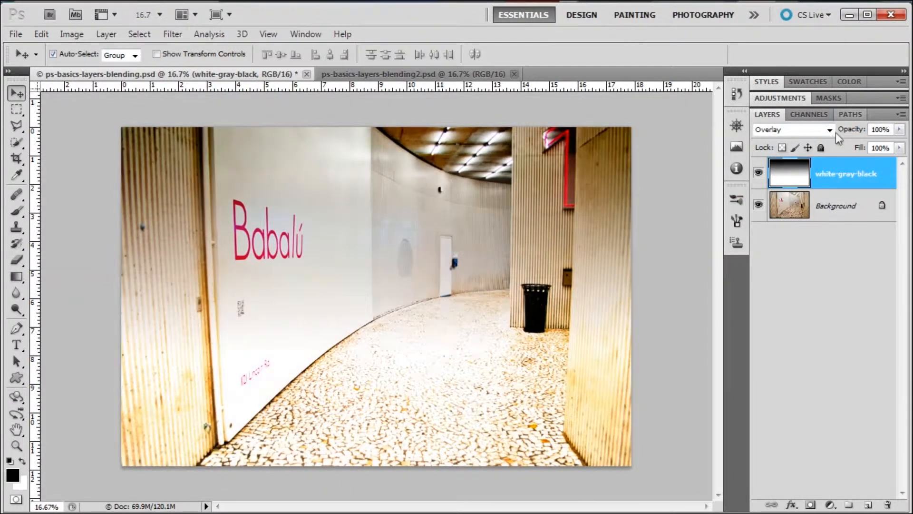
Apply Soft Light blending to the white-gray-black layer and preview it at different opacities, ending at 100%.
left_click(830, 129)
left_click(792, 324)
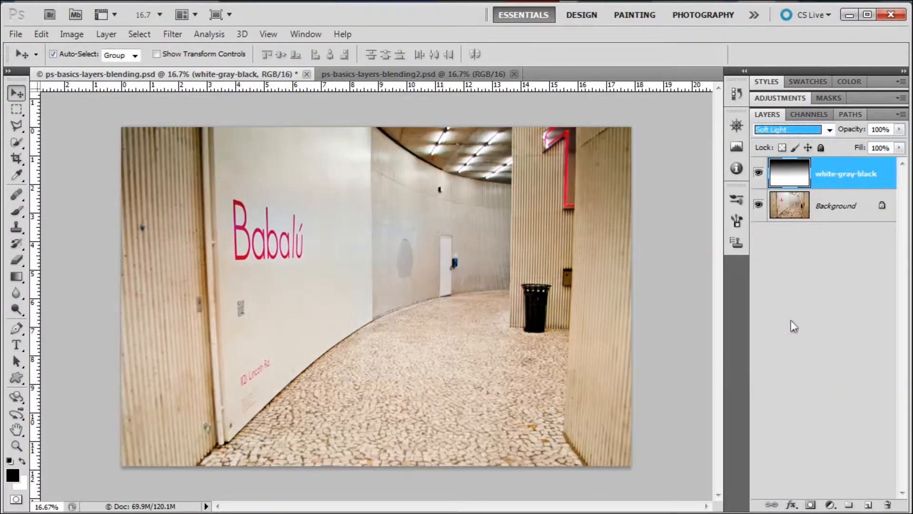
left_click_drag(849, 132, 907, 136)
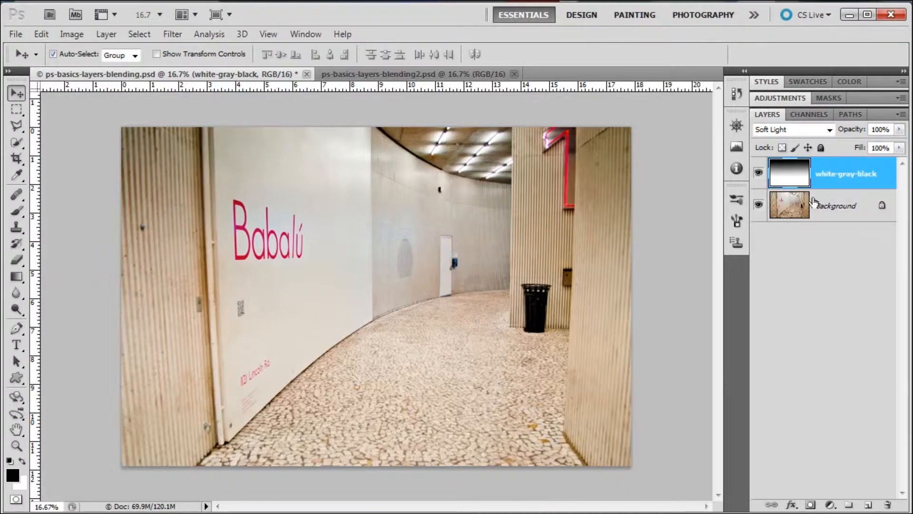
Set the white-gray-black layer's blend mode to Difference.
left_click(830, 129)
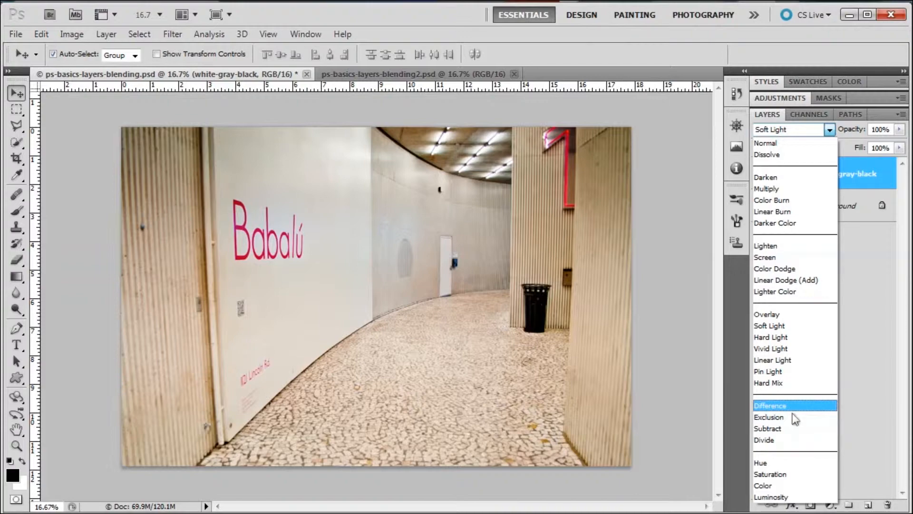
left_click(793, 411)
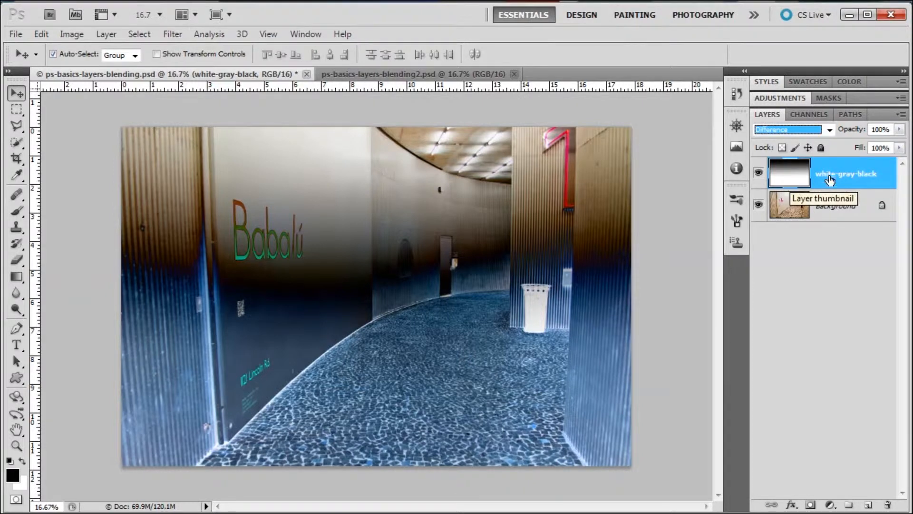
Duplicate the Background layer and hide the white-gray-black layer.
left_click(833, 206)
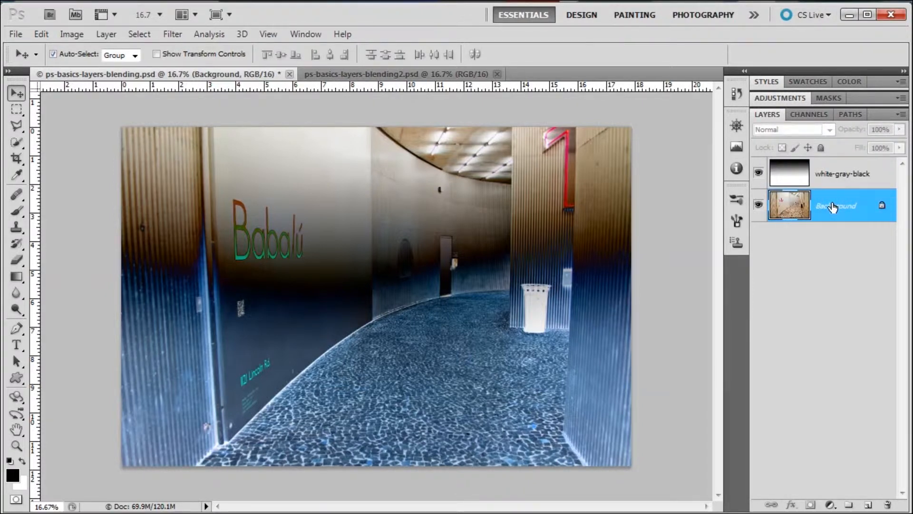
key("ctrl+j")
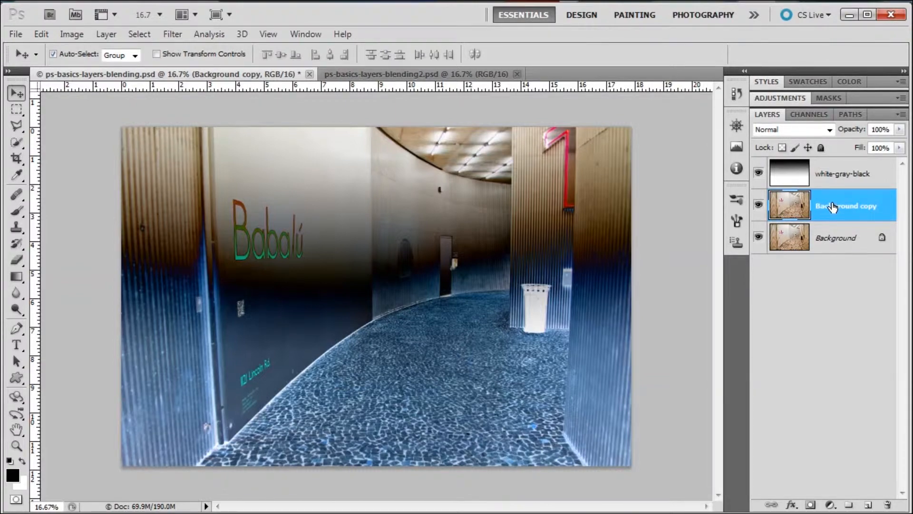
left_click(759, 174)
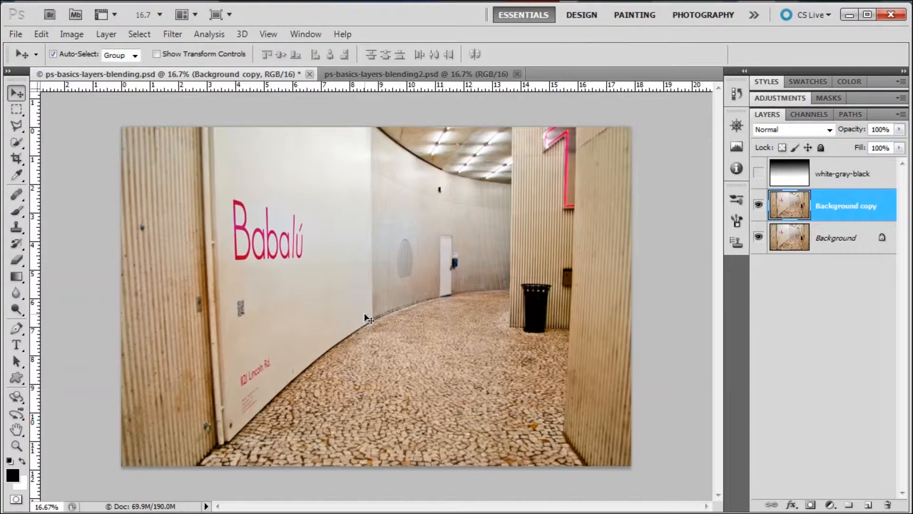
key("alt+v")
left_click(508, 305)
Set the Background copy layer's blend mode to Difference, briefly comparing it with Hard Mix.
left_click(829, 129)
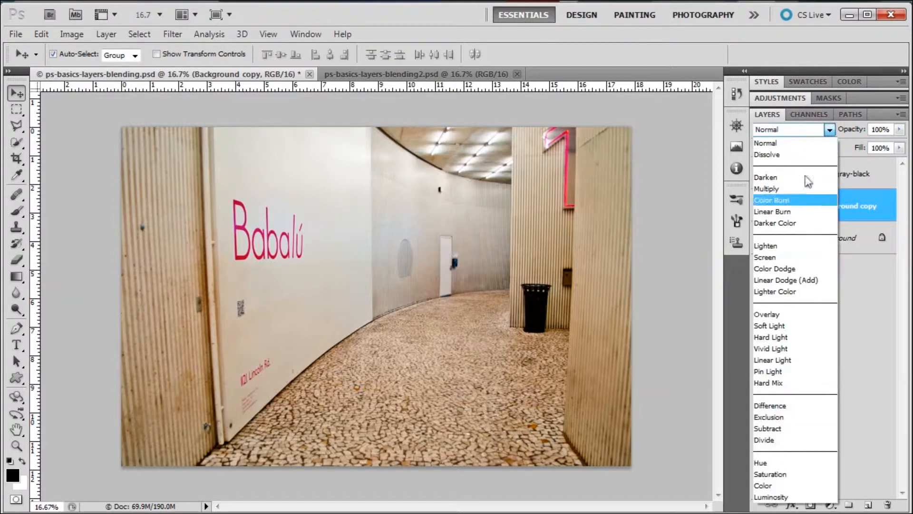
left_click(800, 406)
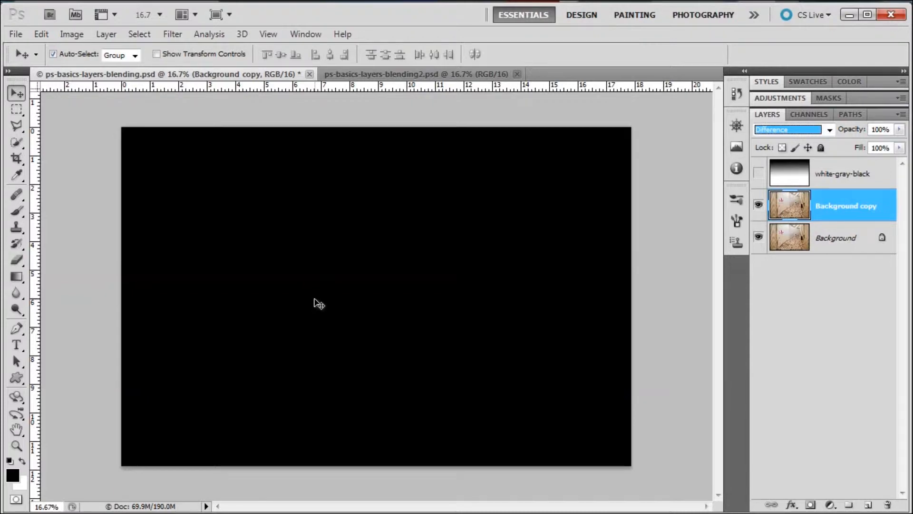
key("Up")
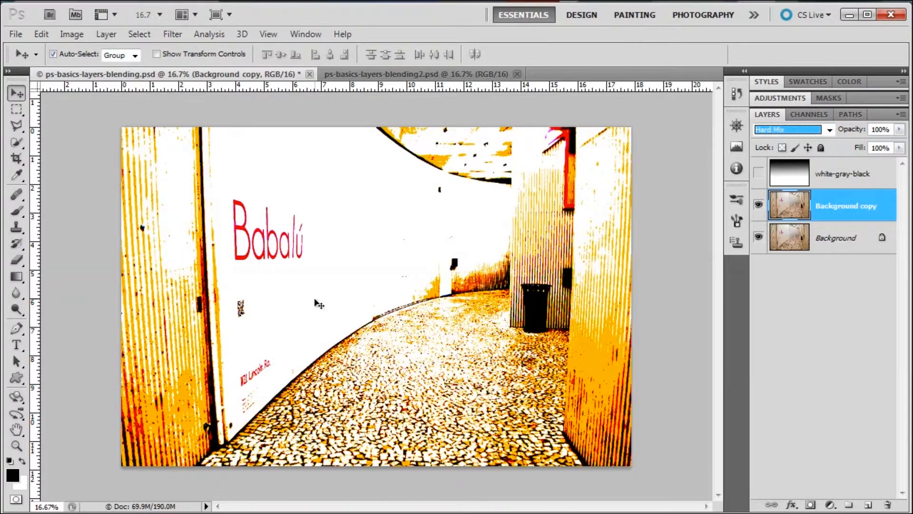
key("Down")
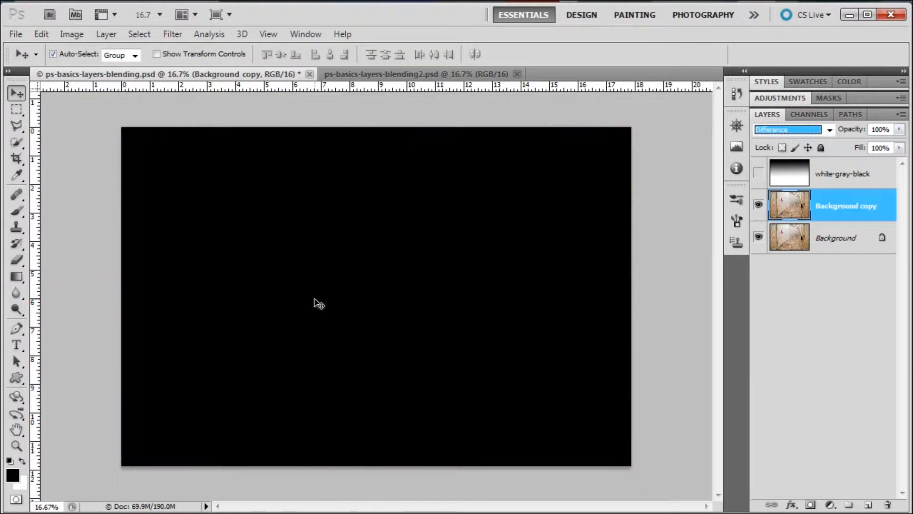
left_click(315, 299)
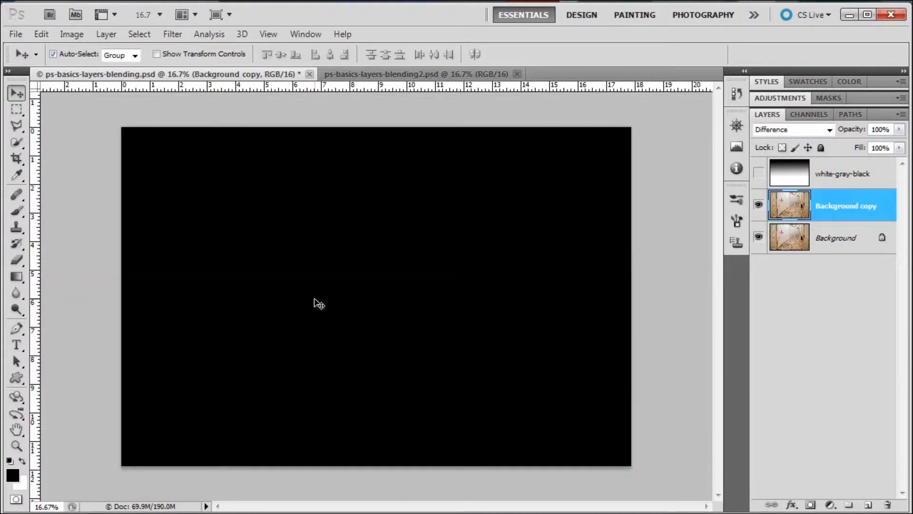
Nudge the Background copy layer horizontally and vertically against the original to reveal edge differences.
key("Right")
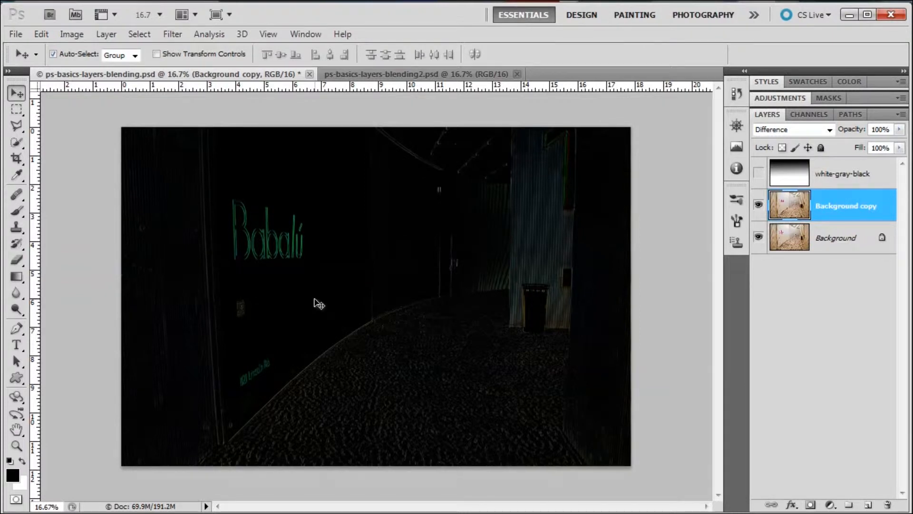
key("Right")
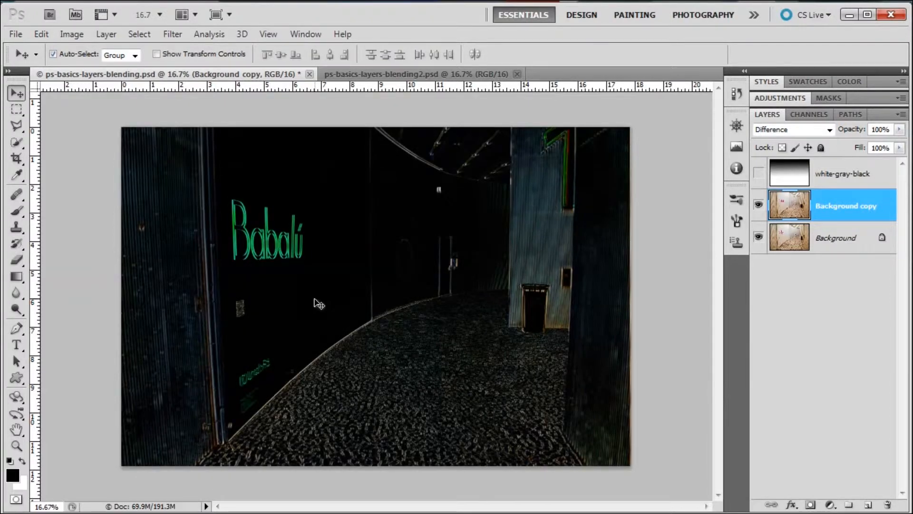
key("Left")
key("Left")
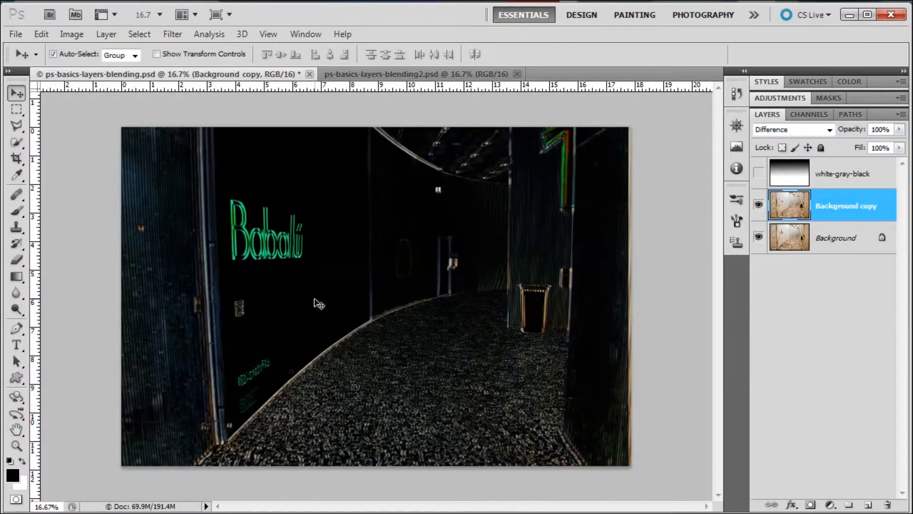
key("Right")
key("Right")
key("Right")
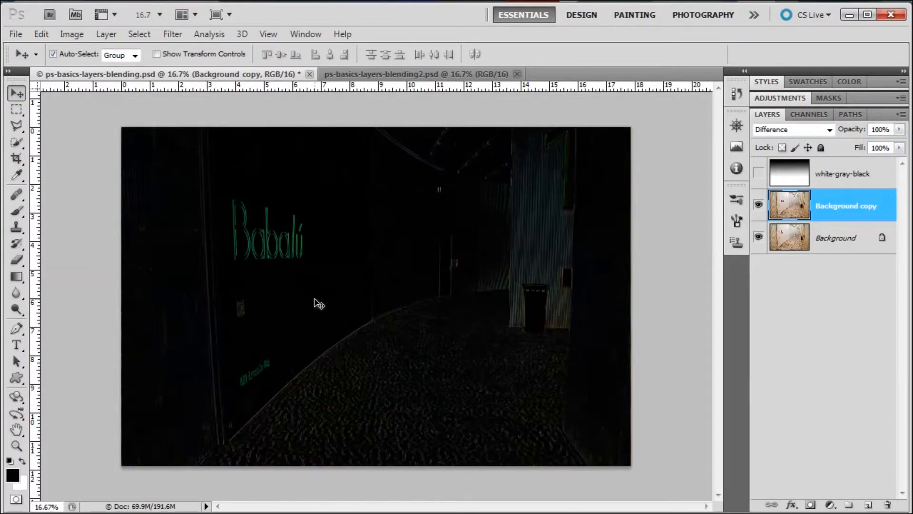
key("Right")
key("Right")
key("Right")
key("Right")
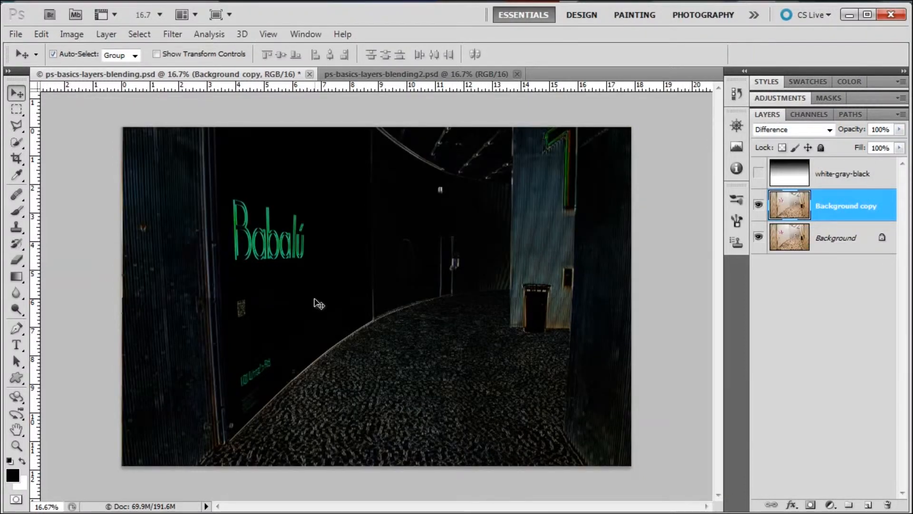
key("Up")
key("Up")
key("Up")
key("Up")
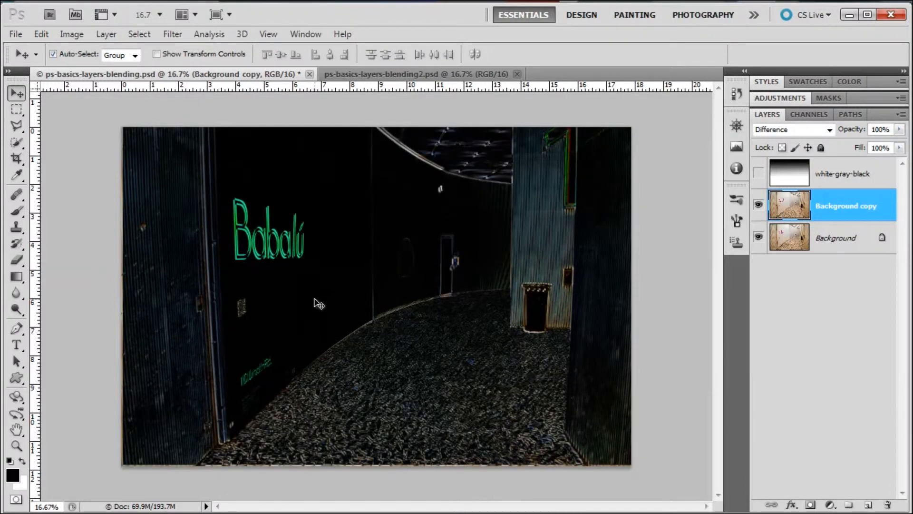
key("Down")
key("Down")
key("Down")
key("Down")
key("Down")
key("Down")
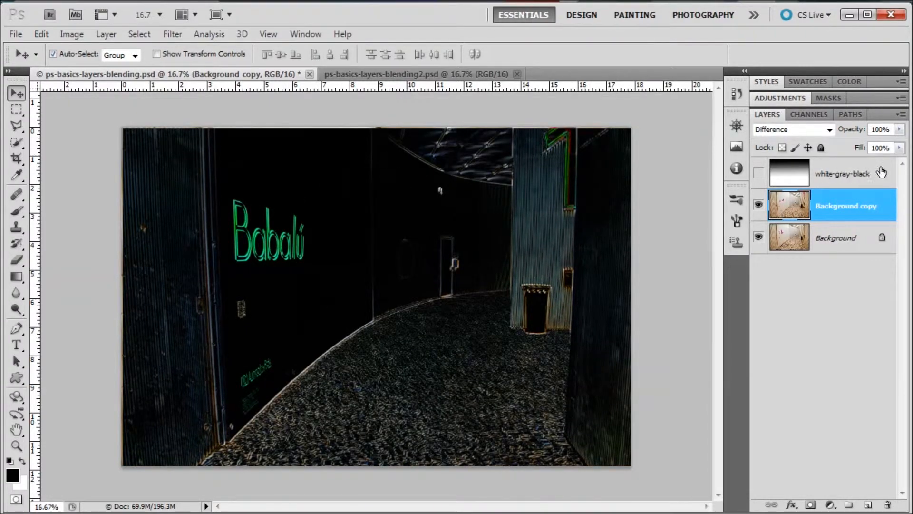
Delete the Background copy layer and confirm the deletion.
right_click(865, 206)
left_click(890, 287)
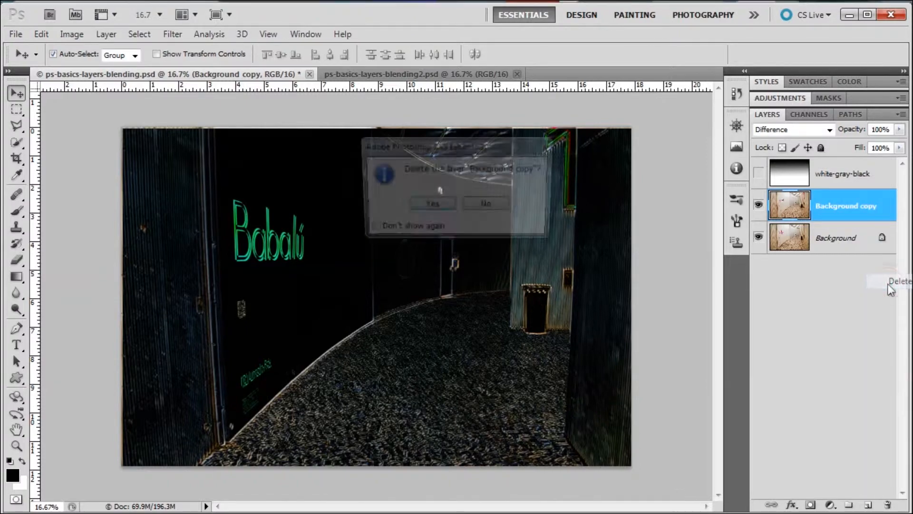
key("Return")
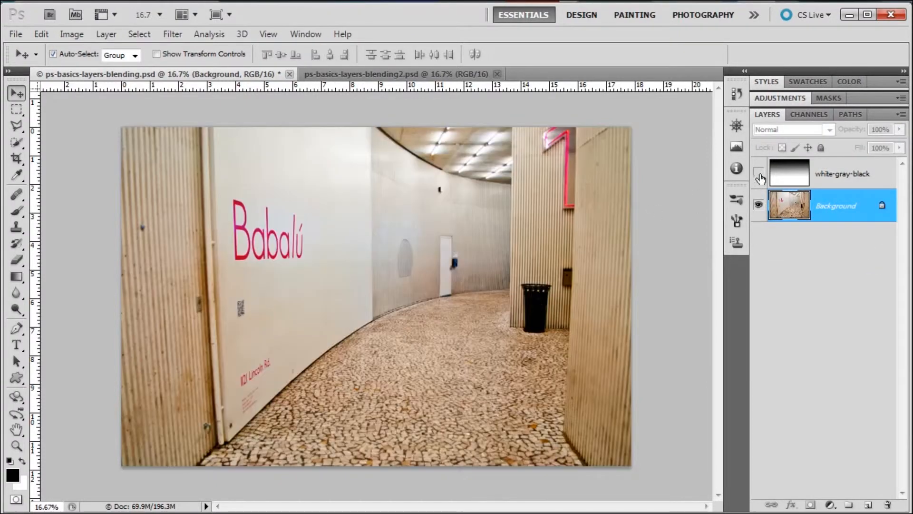
Show the white-gray-black layer, set its blend mode to Hue and vary its opacity, ending at 99%.
left_click(759, 172)
left_click(852, 174)
left_click(830, 130)
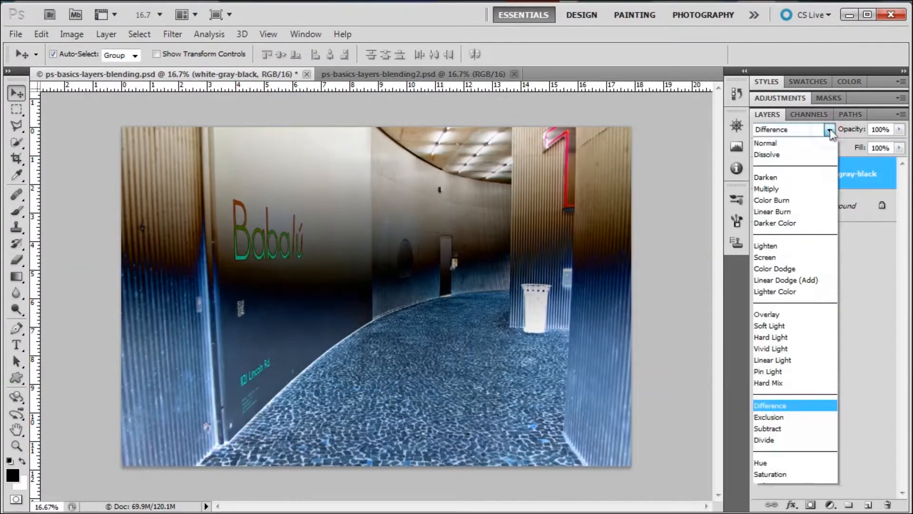
left_click(795, 465)
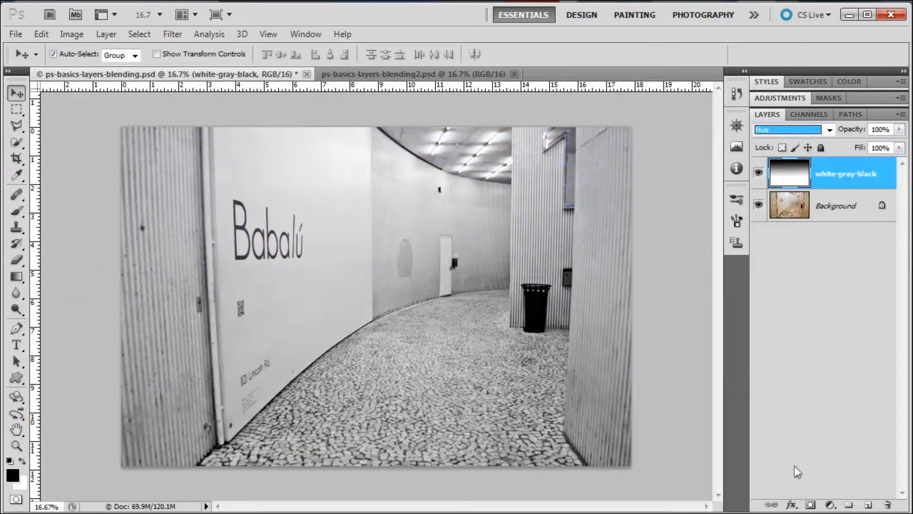
left_click_drag(861, 131, 857, 131)
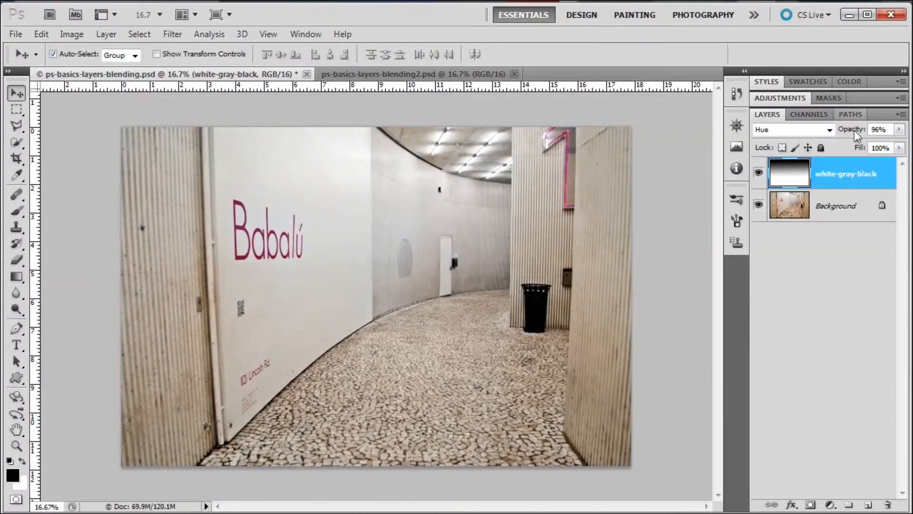
left_click_drag(855, 131, 858, 131)
Set the white-gray-black layer's blend mode to Color and its opacity to 98%.
left_click(829, 130)
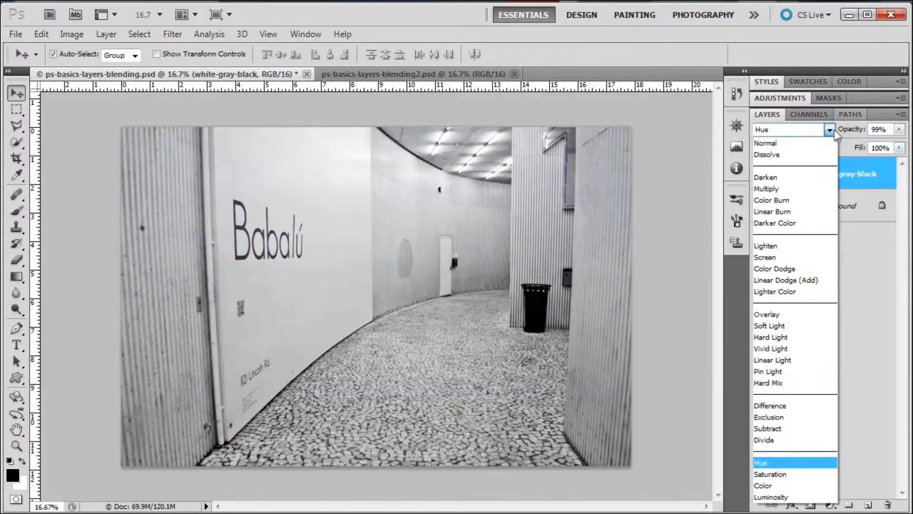
left_click(780, 485)
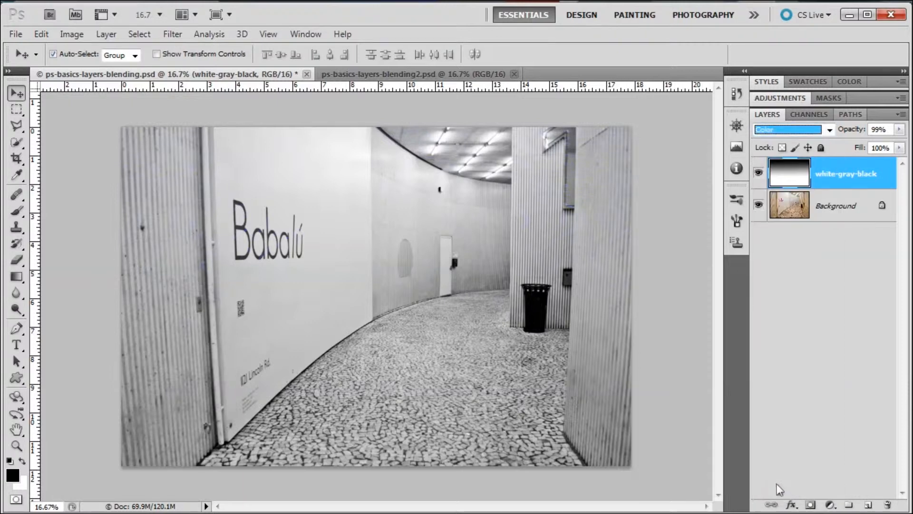
left_click_drag(853, 128, 853, 127)
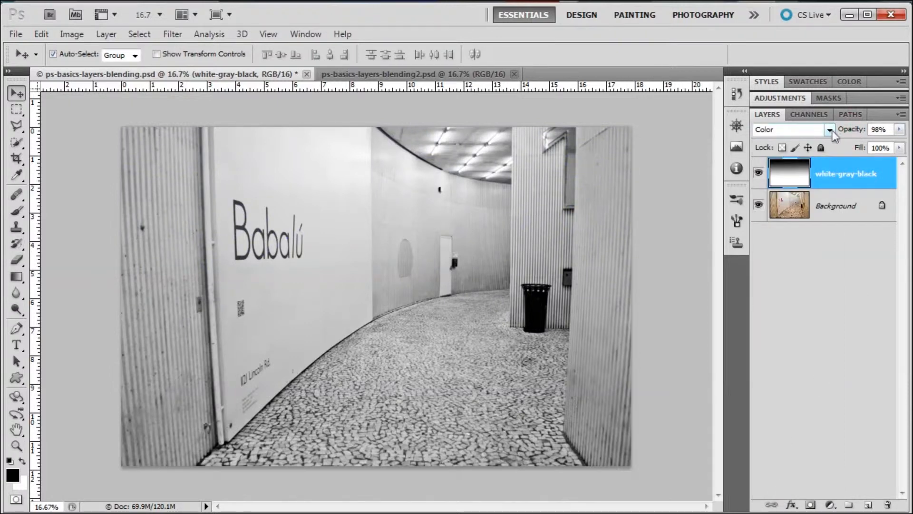
left_click(831, 130)
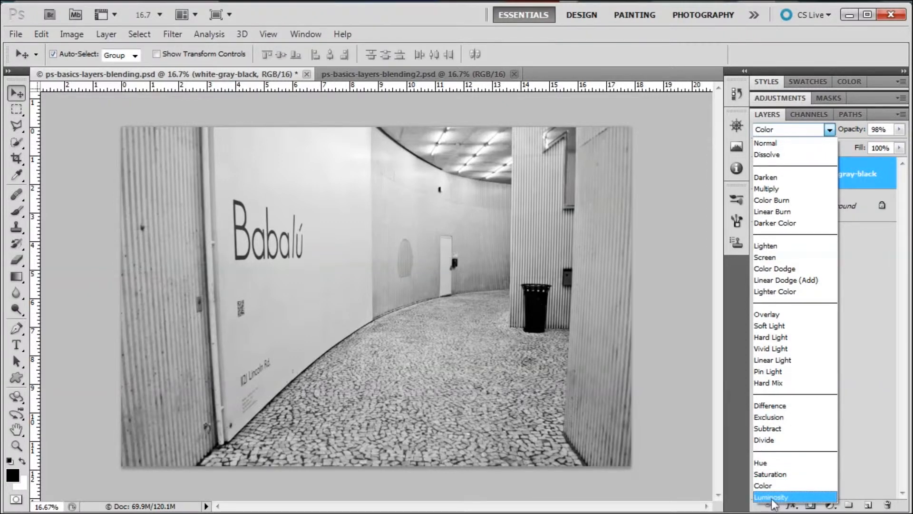
left_click(867, 344)
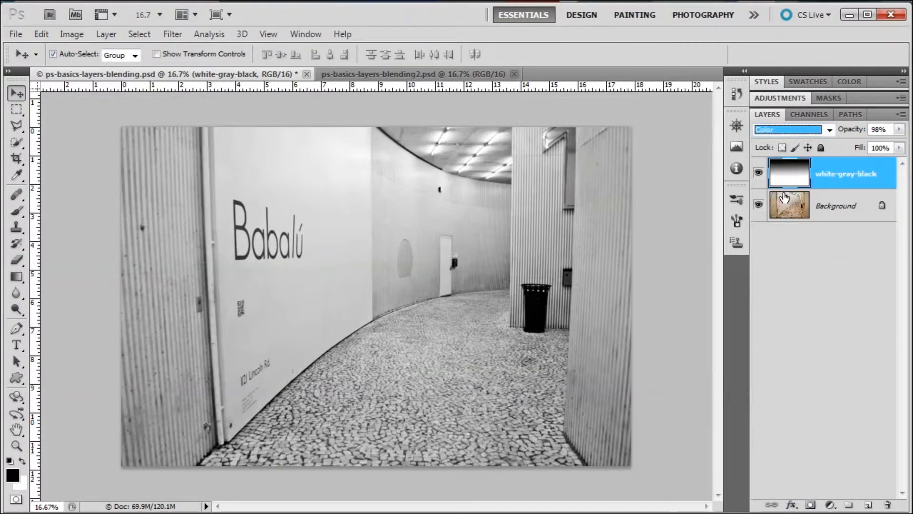
Delete the white-gray-black layer and confirm the deletion.
right_click(871, 173)
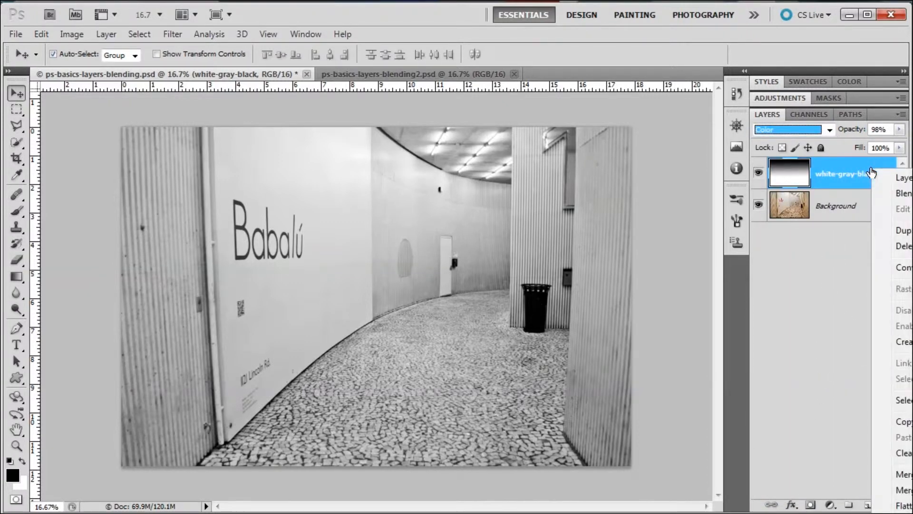
left_click(903, 248)
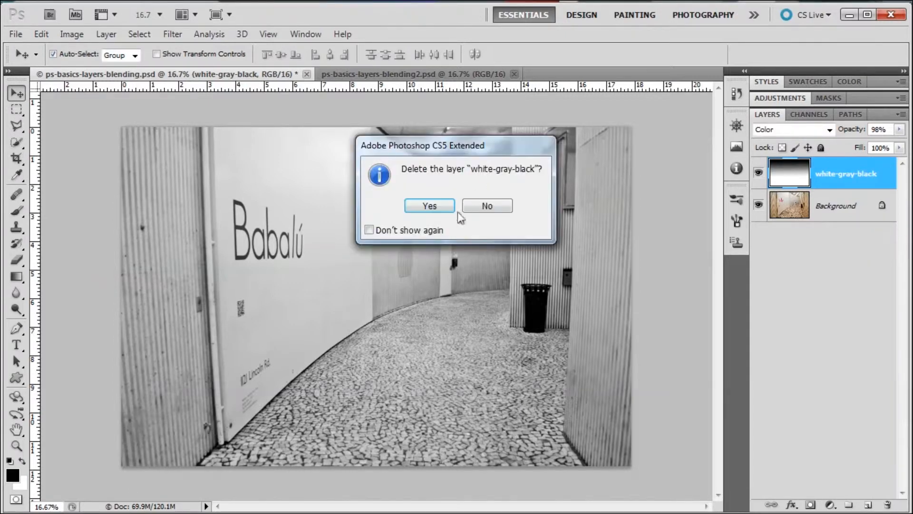
left_click(413, 203)
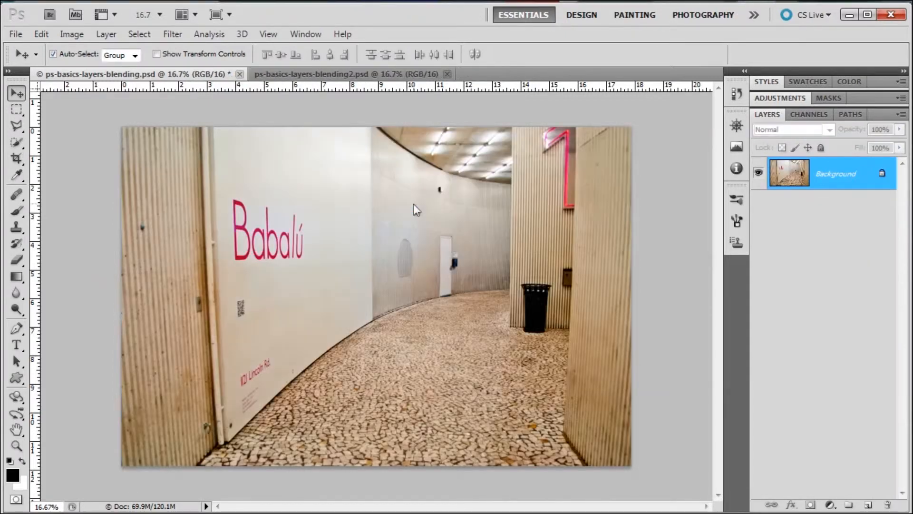
Copy the grass photo from ps-basics-layers-blending2.psd into ps-basics-layers-blending.psd as a new layer aligned over the Background.
left_click(304, 73)
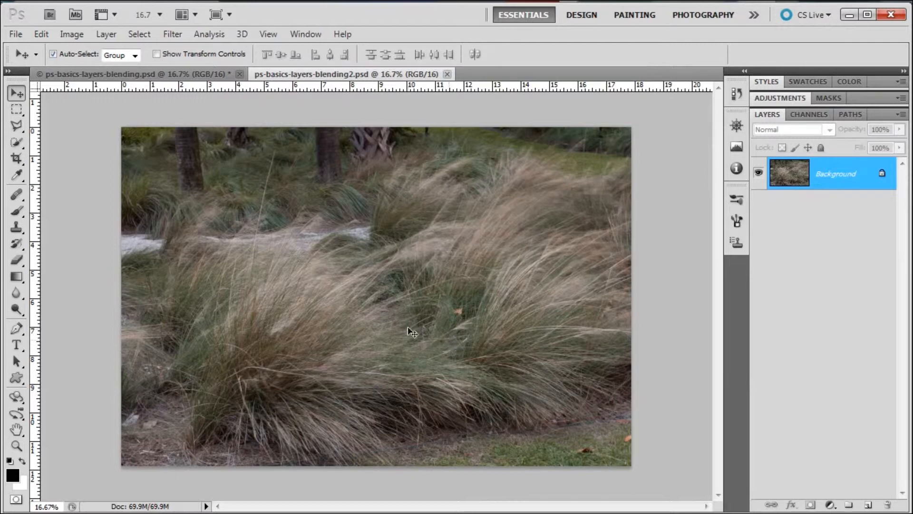
left_click(213, 78)
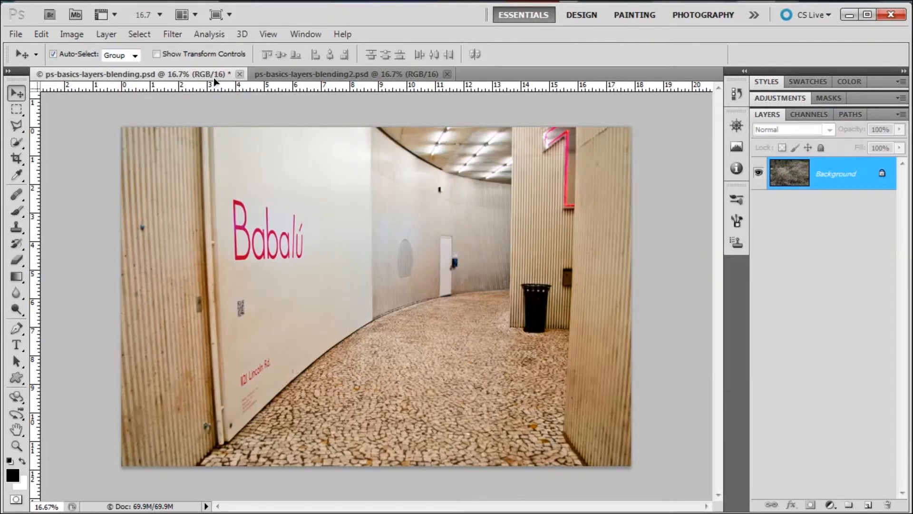
left_click_drag(214, 78, 235, 110)
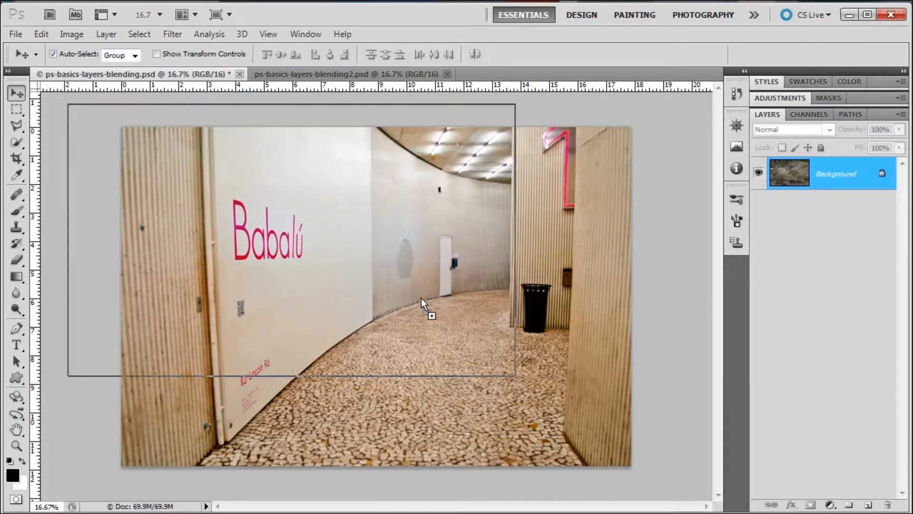
left_click_drag(421, 299, 421, 299)
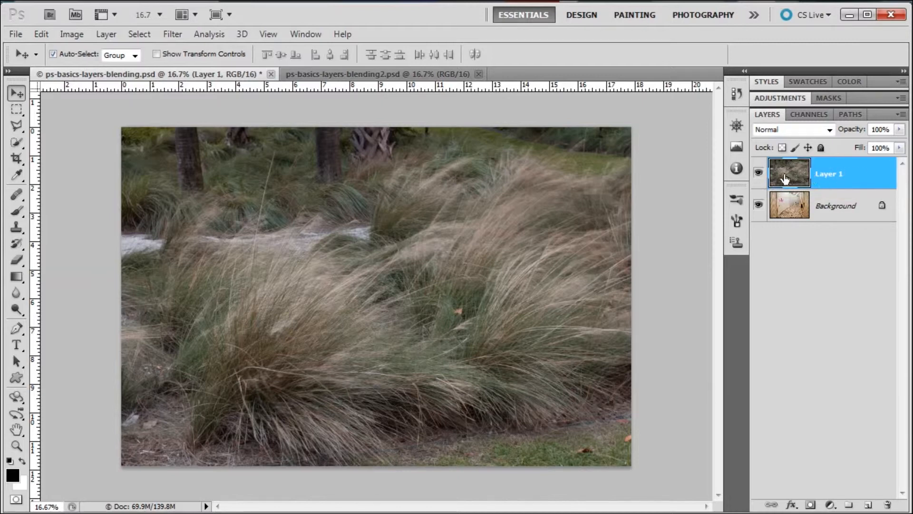
Rename the grass photo layer as bush and toggle its visibility off and on to compare it with the Background.
double_click(828, 178)
key("Return")
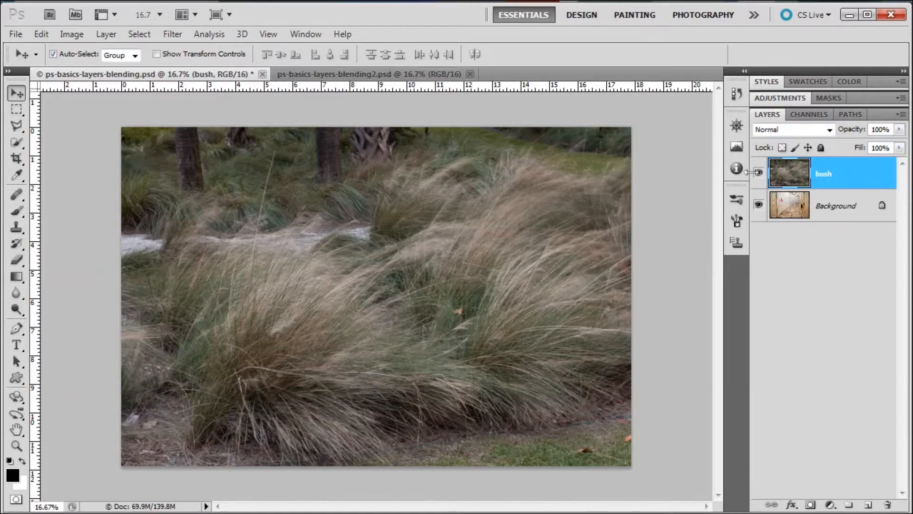
left_click(759, 173)
left_click(759, 173)
Try the Multiply blend mode on the bush layer while varying its opacity, and compare it with Screen.
left_click(830, 131)
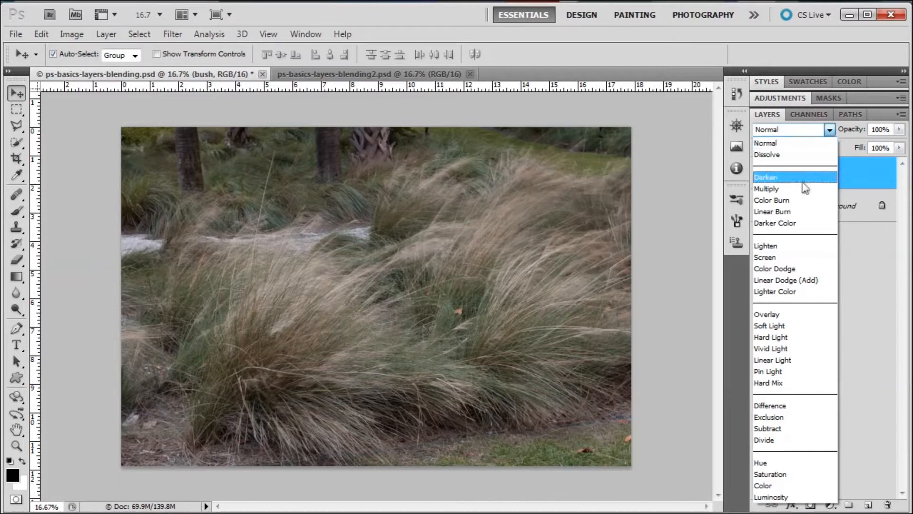
left_click(802, 191)
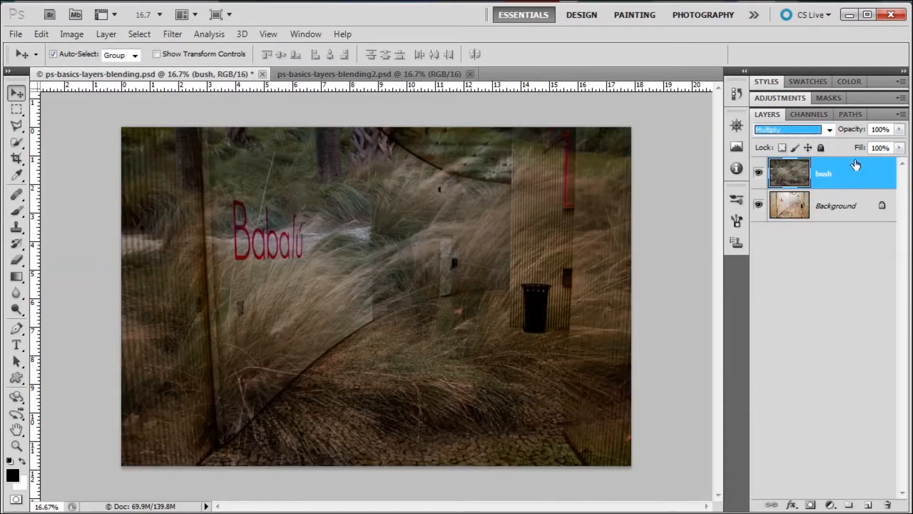
left_click_drag(855, 130, 861, 132)
left_click(829, 130)
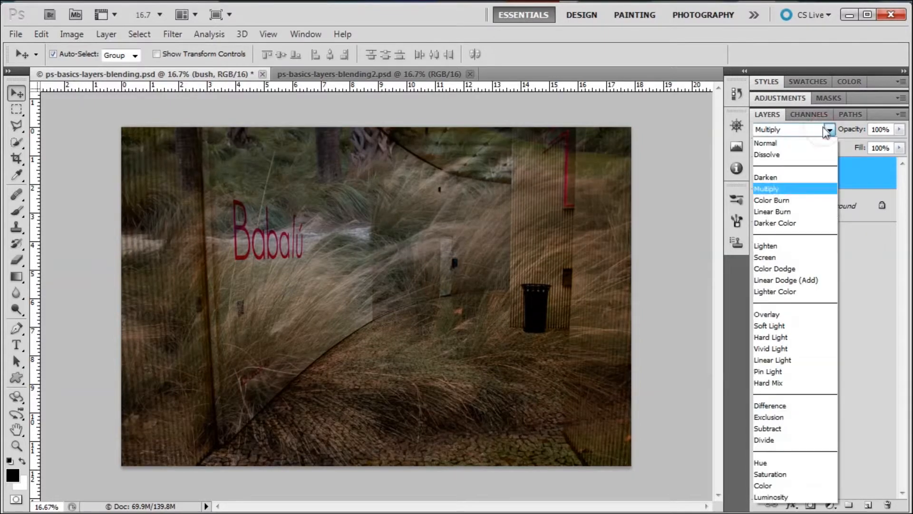
left_click(769, 258)
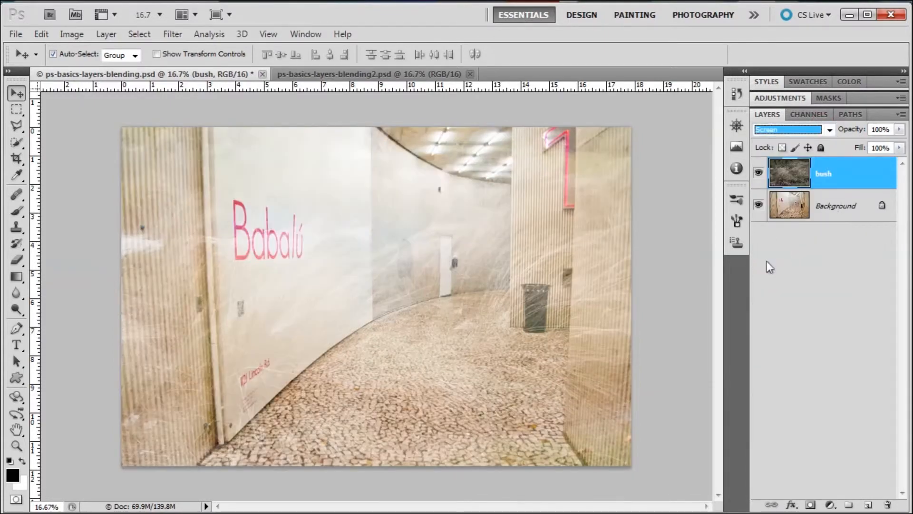
Set the bush layer's blend mode to Overlay and its opacity to 56%.
left_click(830, 130)
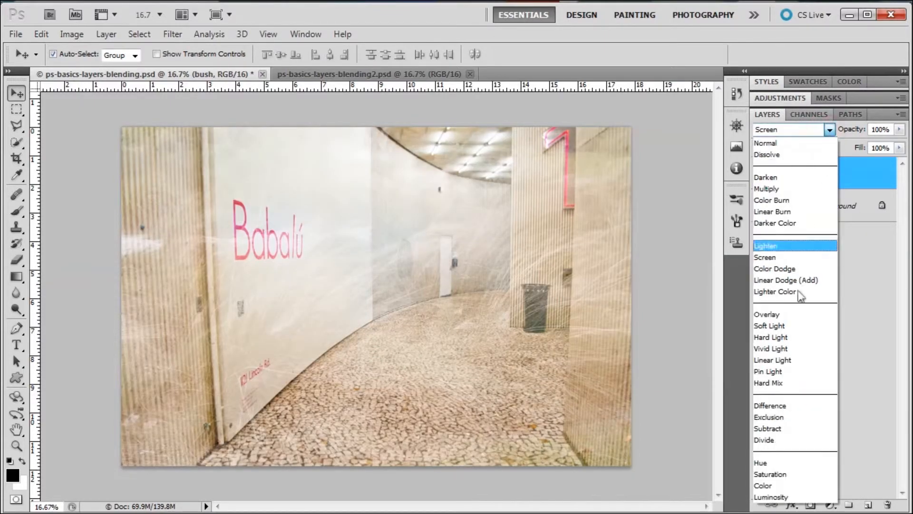
left_click(784, 314)
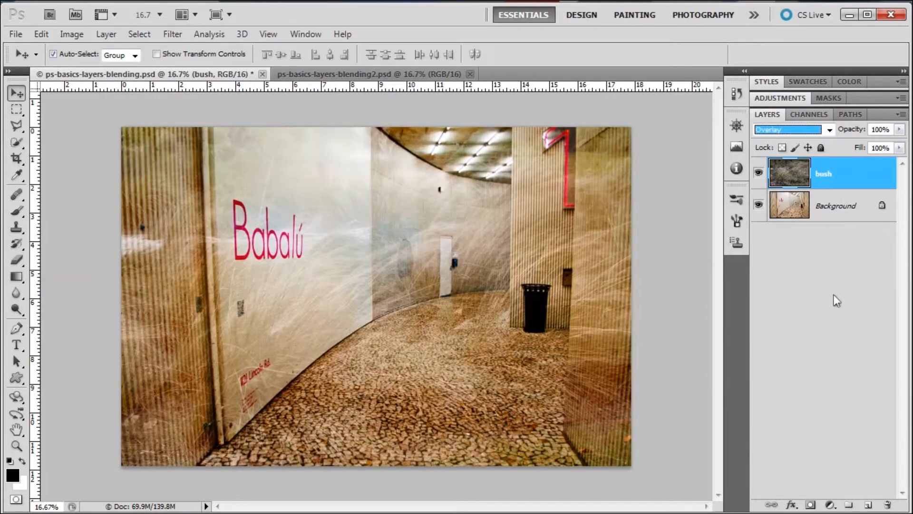
left_click_drag(853, 129, 853, 130)
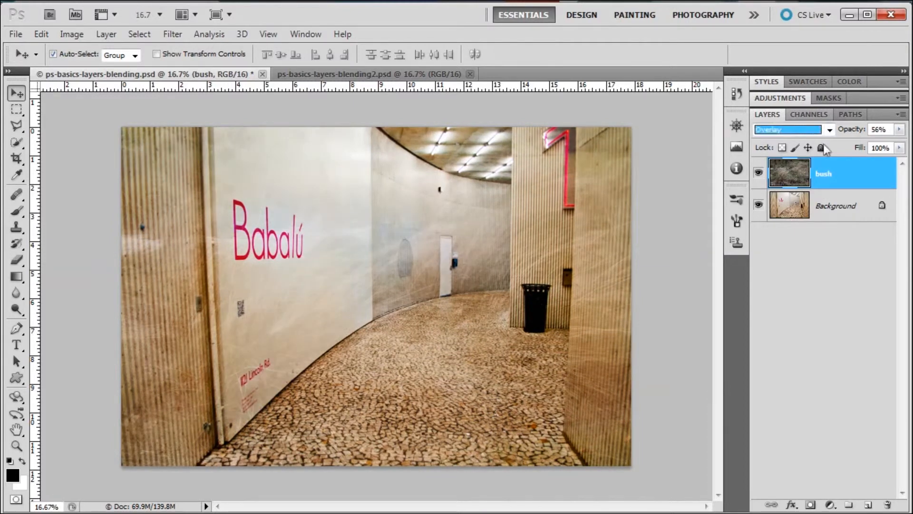
Add a layer mask to the bush layer and enlarge the Brush tool to size 600.
left_click(811, 505)
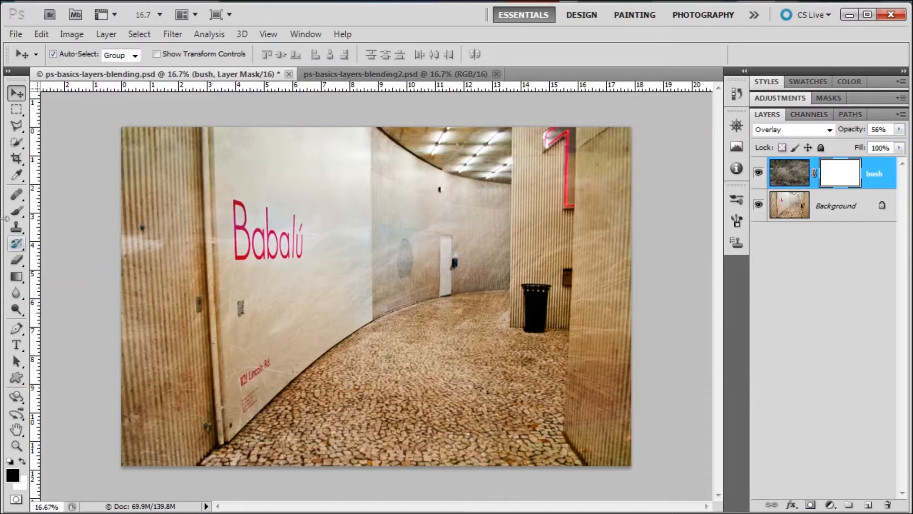
left_click(17, 212)
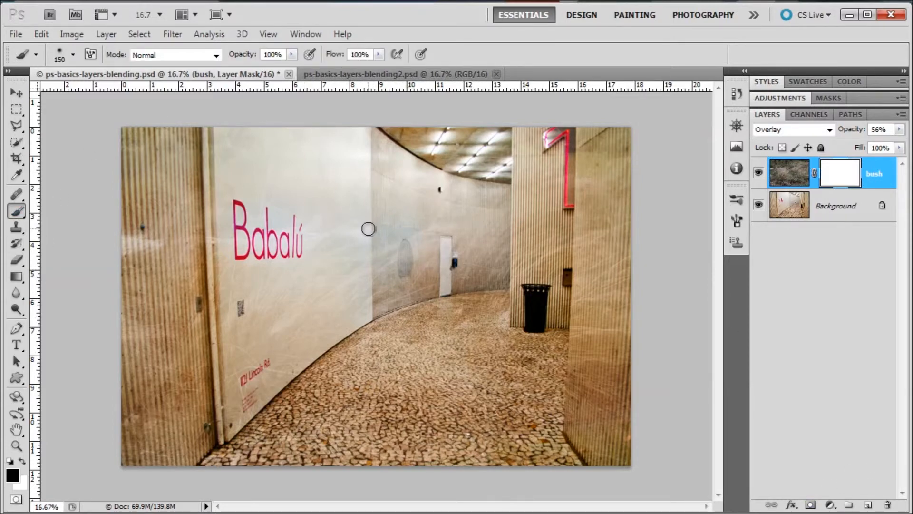
key("bracketright")
key("bracketright")
key("bracketright")
left_click(51, 513)
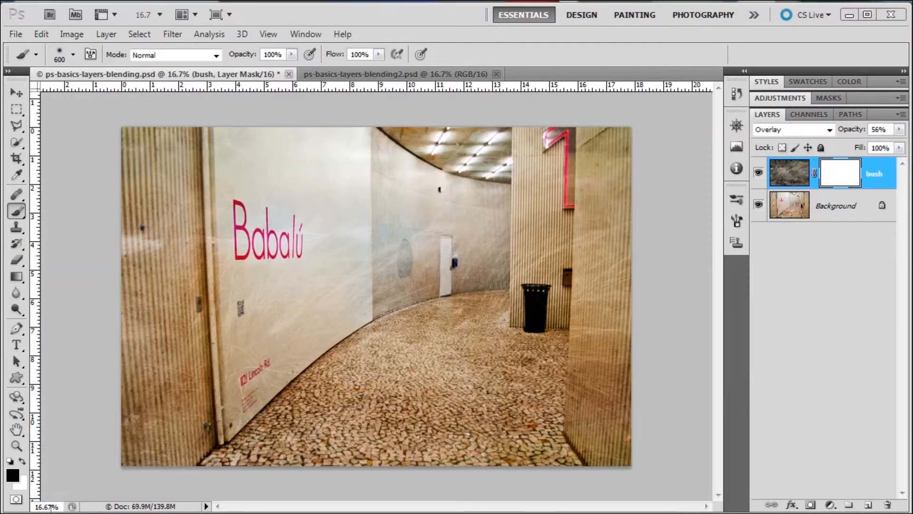
Paint black on the bush layer's mask over the walls, ceiling and column behind the trash can, and raise the layer's opacity to 97%.
left_click(427, 257)
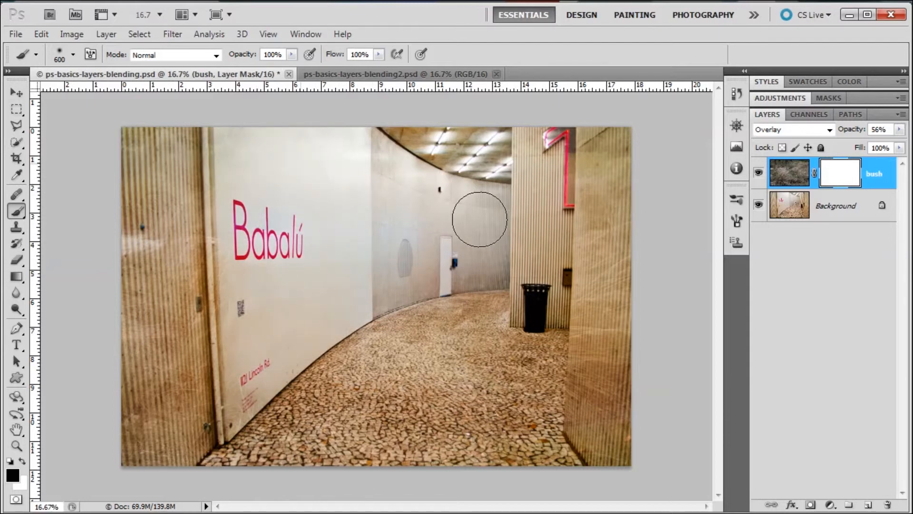
left_click_drag(480, 220, 628, 200)
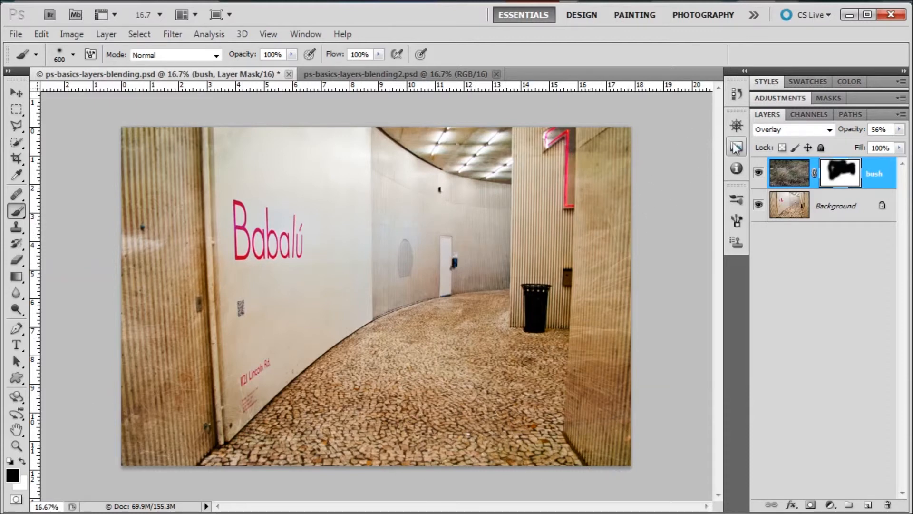
left_click_drag(851, 129, 856, 129)
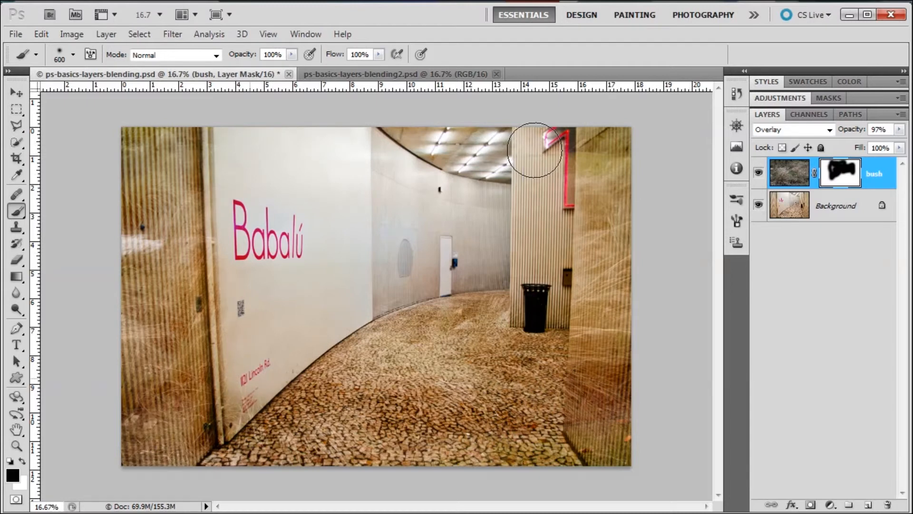
left_click(535, 150)
View the bush layer's mask on its own, and temporarily disable the mask to compare the image with and without it.
left_click(838, 178, "alt")
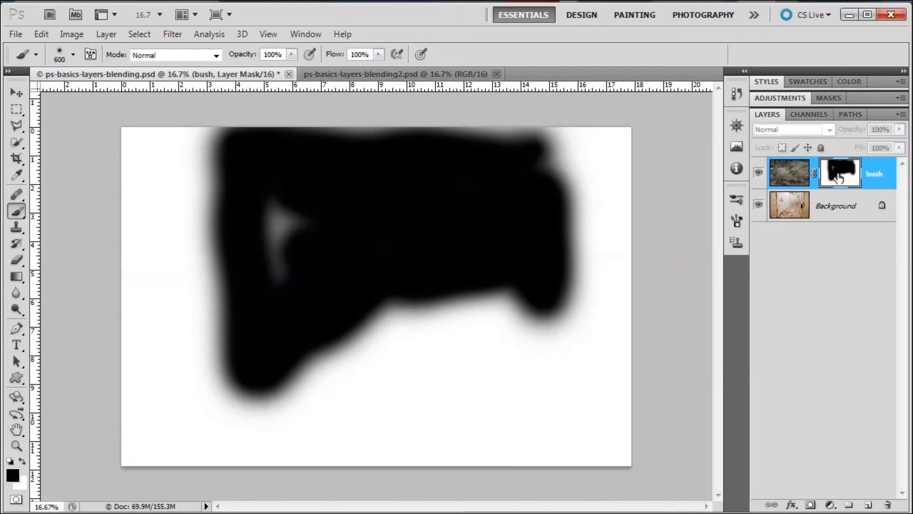
left_click(839, 178, "alt")
left_click(838, 178, "shift")
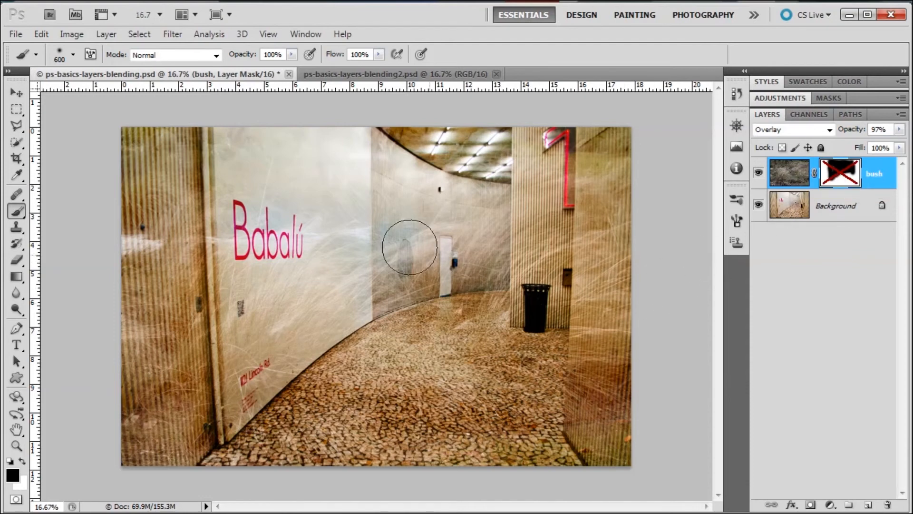
left_click(842, 175, "shift")
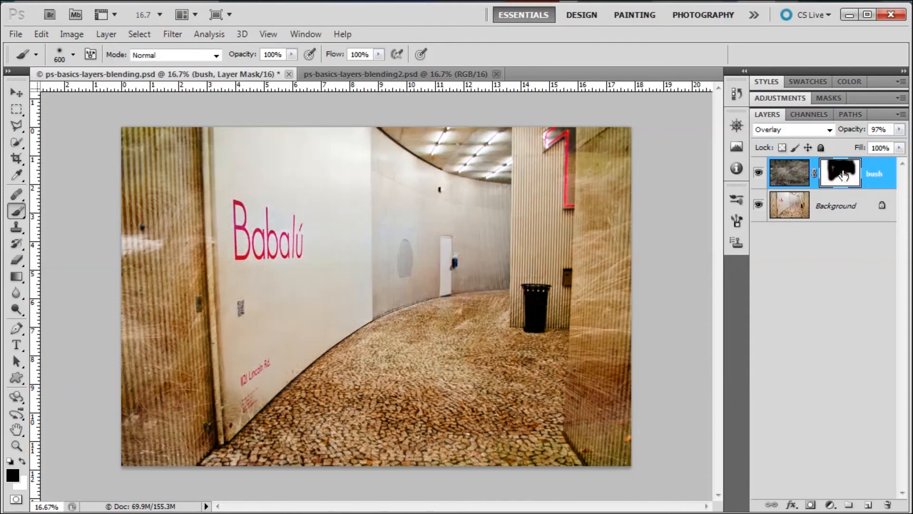